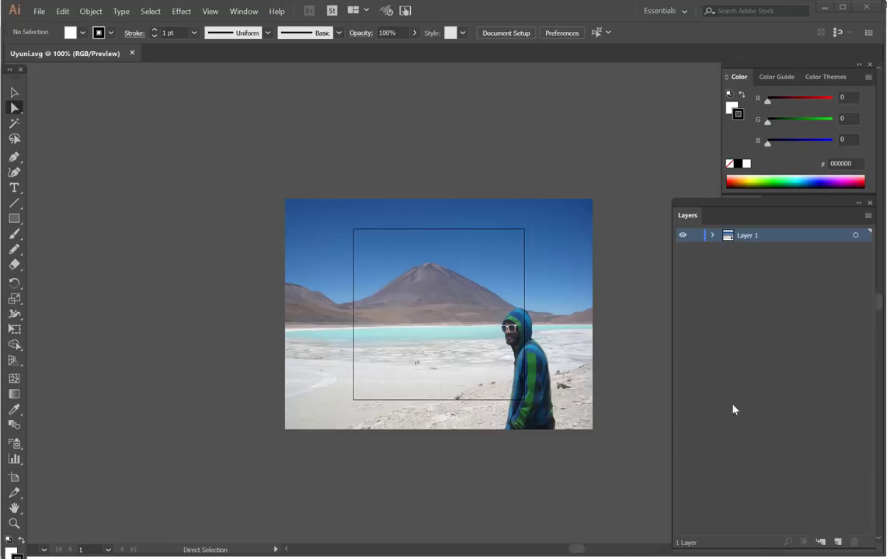
# Add new layers up to Layer 5 and make Layer 2 the active layer
pyautogui.click(838, 542)
pyautogui.click(838, 542)
pyautogui.click(838, 541)
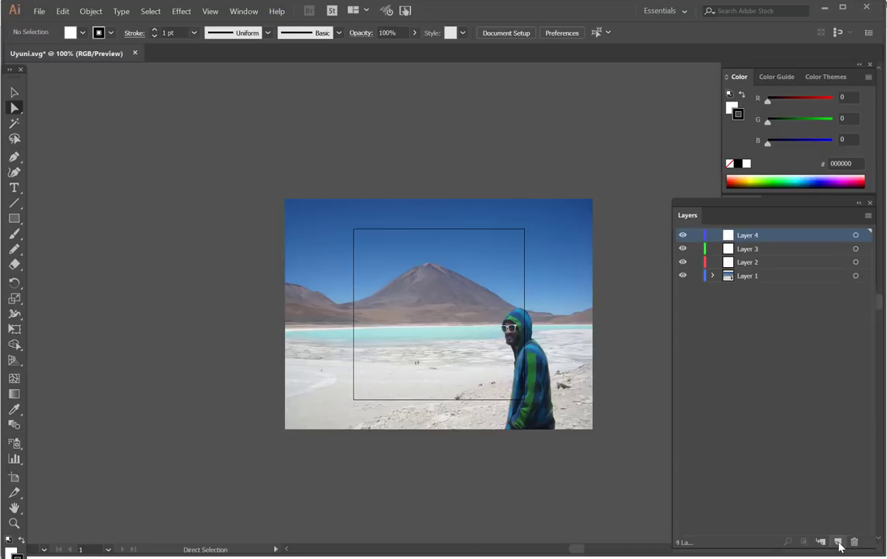
pyautogui.click(839, 541)
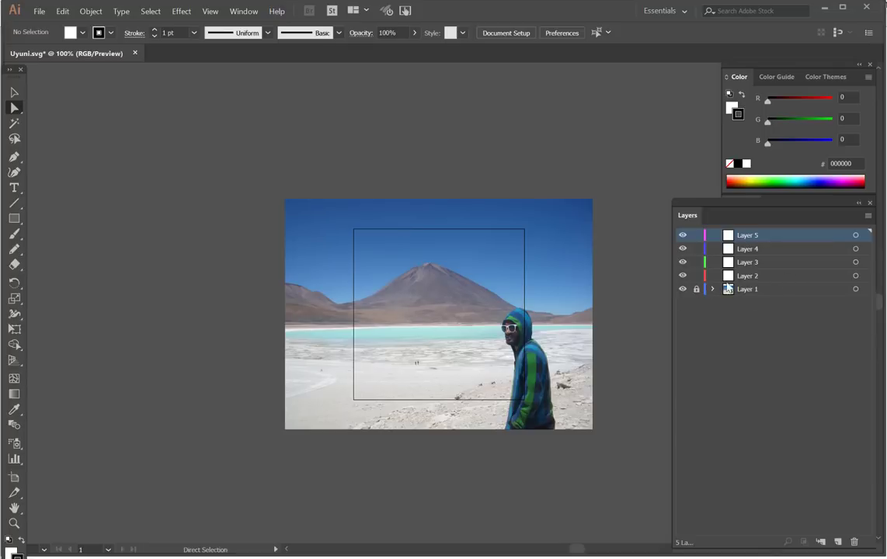
pyautogui.click(856, 276)
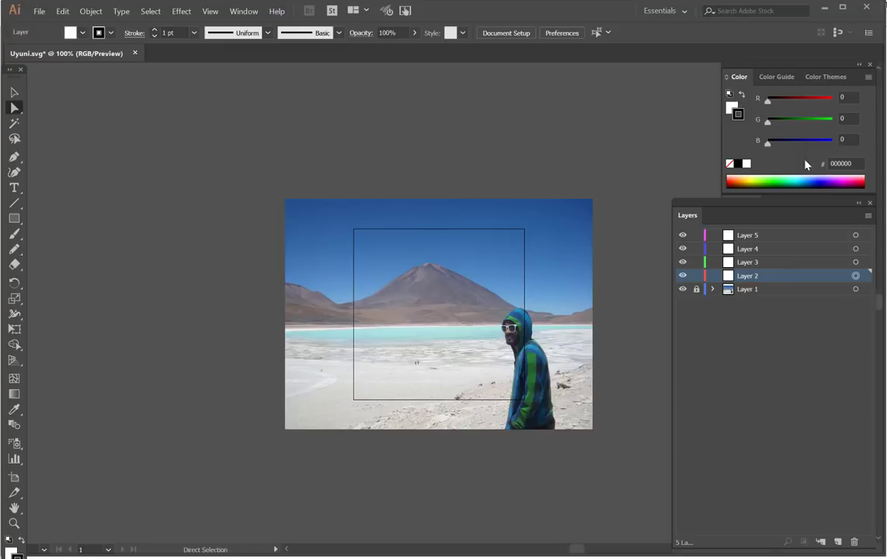
# Set the fill to None and the stroke to green 6be700, targeting Layer 2
pyautogui.click(731, 110)
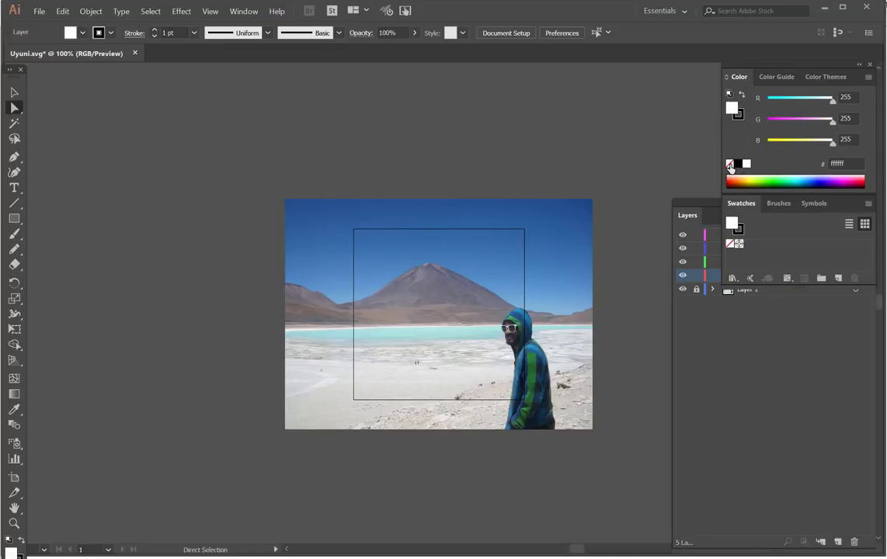
pyautogui.click(739, 117)
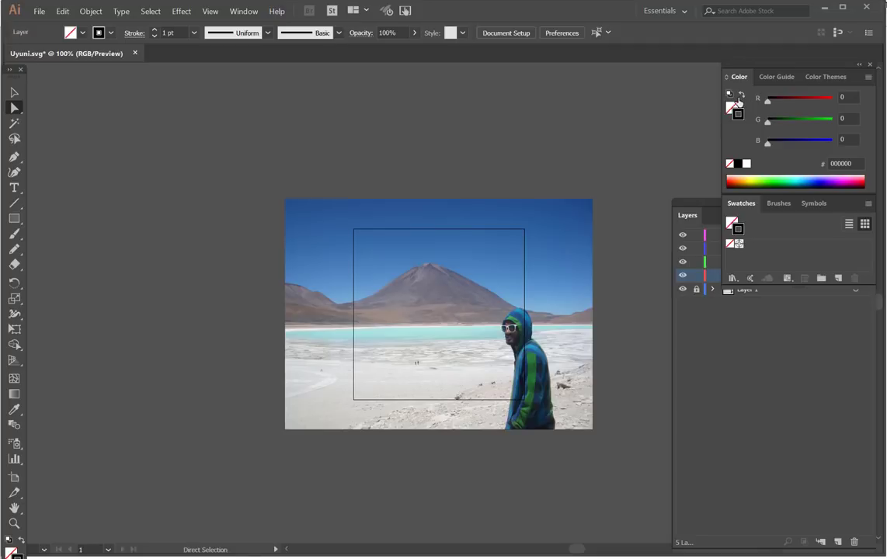
pyautogui.click(763, 180)
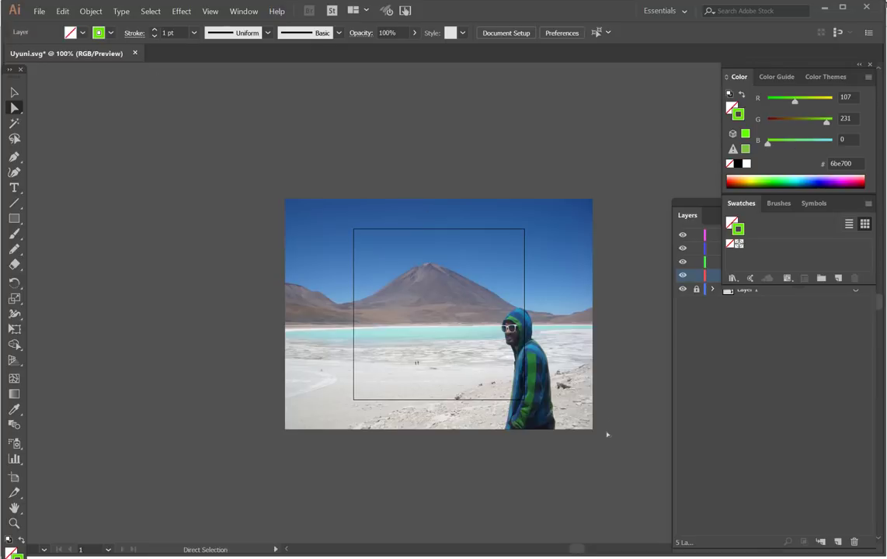
pyautogui.click(697, 207)
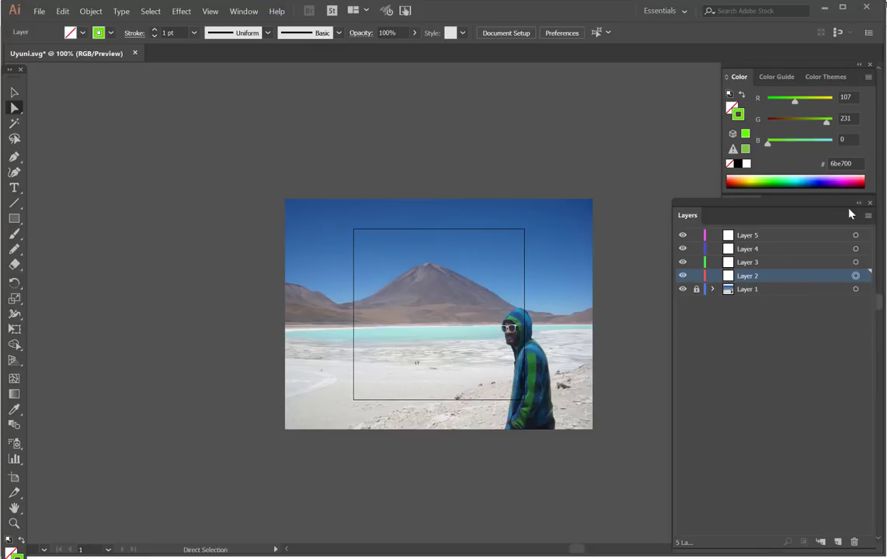
pyautogui.click(856, 276)
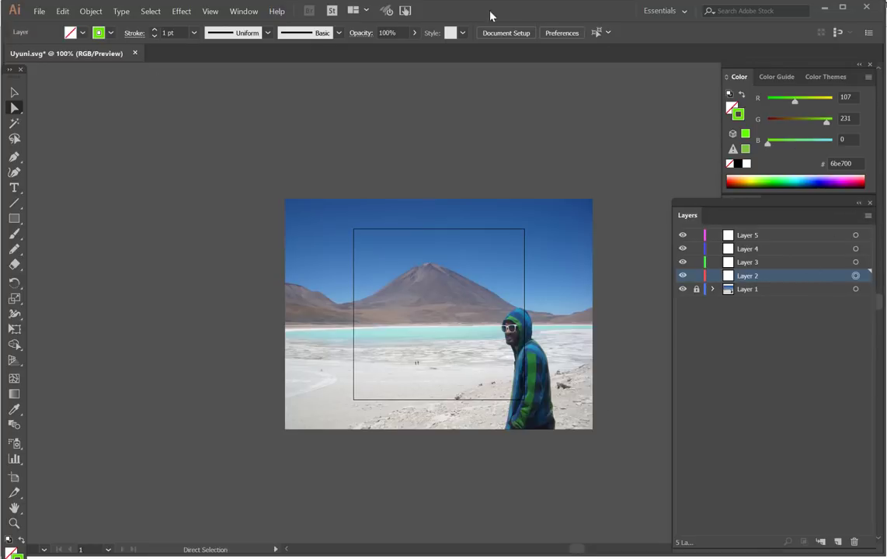
# Raise the stroke weight to 20 pt
pyautogui.click(154, 29)
pyautogui.click(155, 29)
pyautogui.click(155, 29)
pyautogui.tripleClick(155, 30)
pyautogui.tripleClick(155, 30)
pyautogui.tripleClick(155, 30)
pyautogui.doubleClick(154, 30)
pyautogui.click(154, 29)
# With the Pencil tool, scribble green strokes over the hooded man's jacket and select them
pyautogui.moveTo(15, 252); pyautogui.dragTo(86, 262)
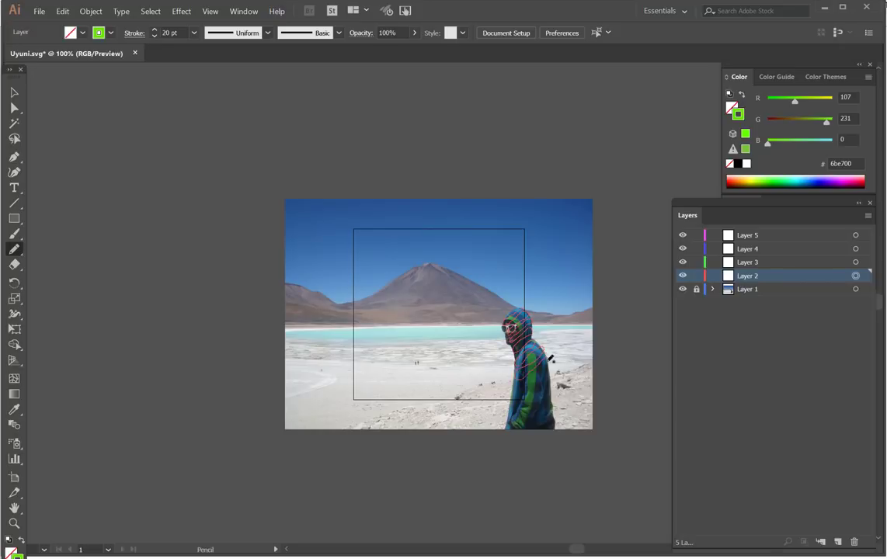
pyautogui.moveTo(548, 361); pyautogui.dragTo(549, 385)
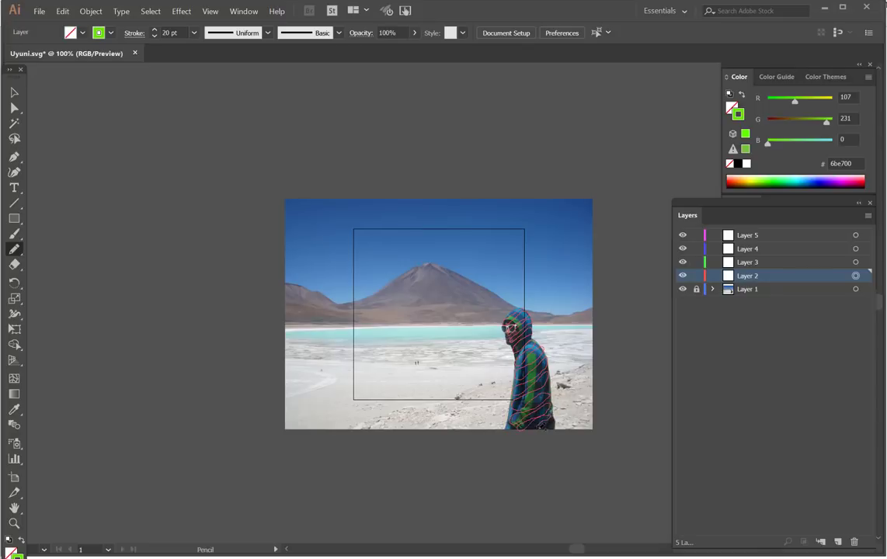
pyautogui.hotkey('ctrl', 'a')
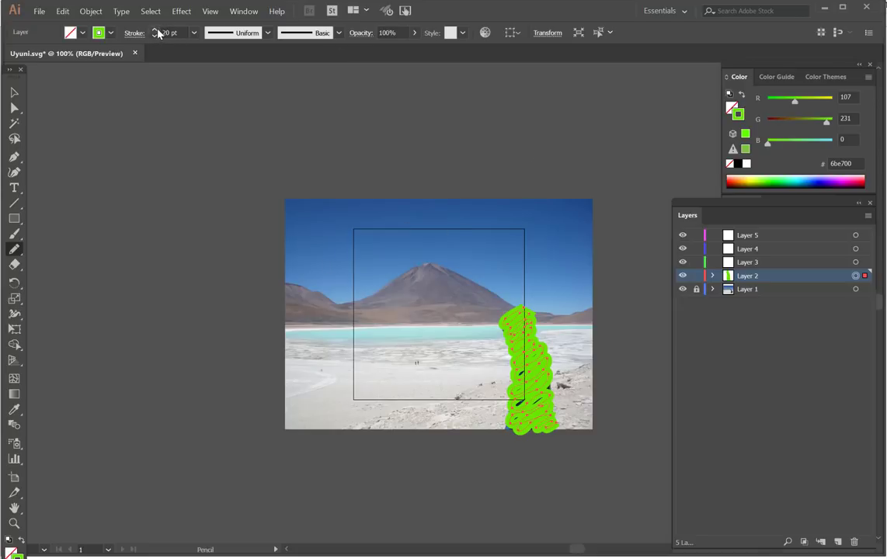
# Drag the green scribble's anchors and reposition it so it covers the man
pyautogui.click(14, 107)
pyautogui.moveTo(521, 374)
pyautogui.mouseDown()
pyautogui.moveTo(536, 367)
pyautogui.moveTo(536, 352)
pyautogui.moveTo(528, 359)
pyautogui.mouseUp()
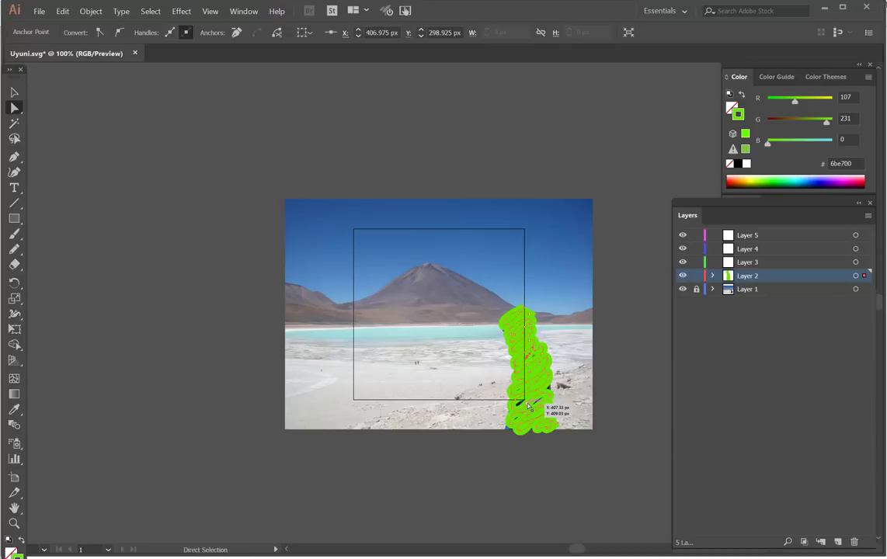
pyautogui.click(518, 433)
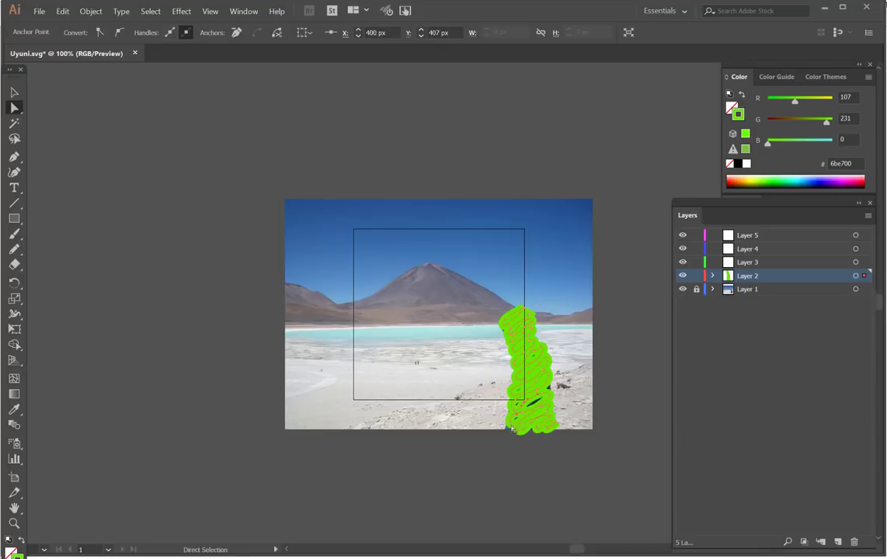
pyautogui.moveTo(513, 430); pyautogui.dragTo(525, 417)
pyautogui.moveTo(538, 378); pyautogui.dragTo(535, 406)
# Target Layer 2's artwork and thicken its stroke to 29 pt
pyautogui.click(856, 276)
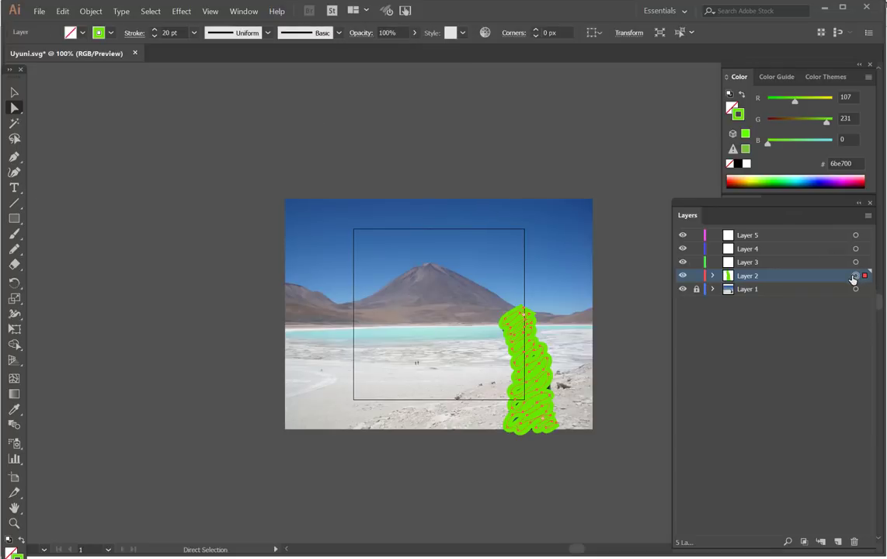
pyautogui.click(154, 31)
pyautogui.click(155, 31)
pyautogui.click(155, 31)
pyautogui.click(155, 31)
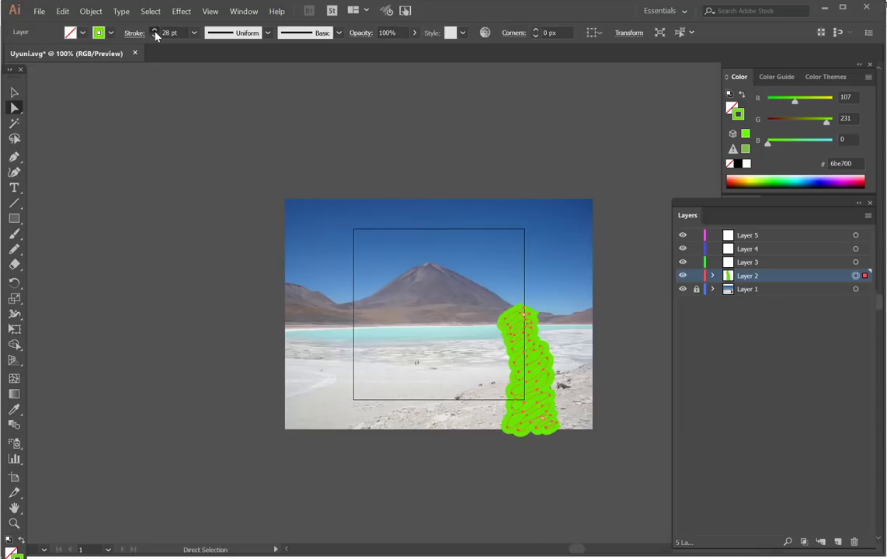
pyautogui.click(155, 31)
# Lock Layer 2, target Layer 3, and choose the Pencil with an orange stroke
pyautogui.click(697, 275)
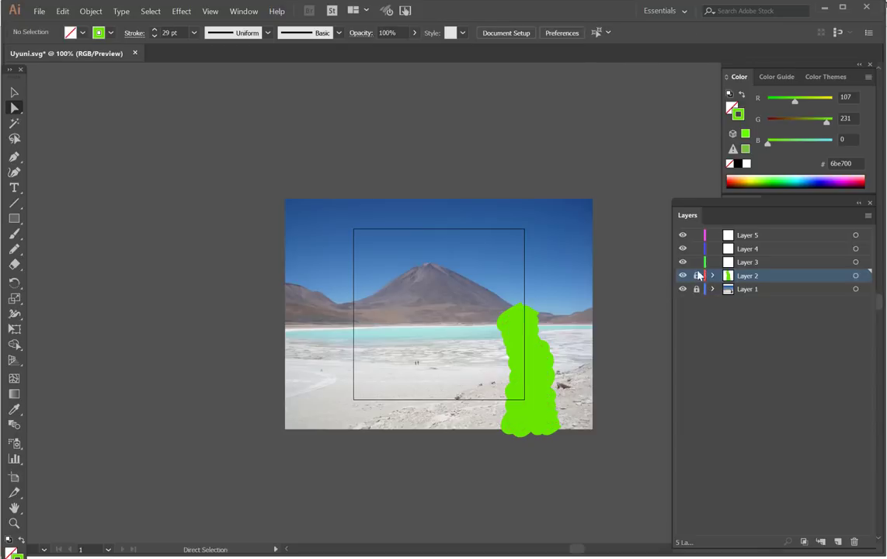
pyautogui.click(856, 263)
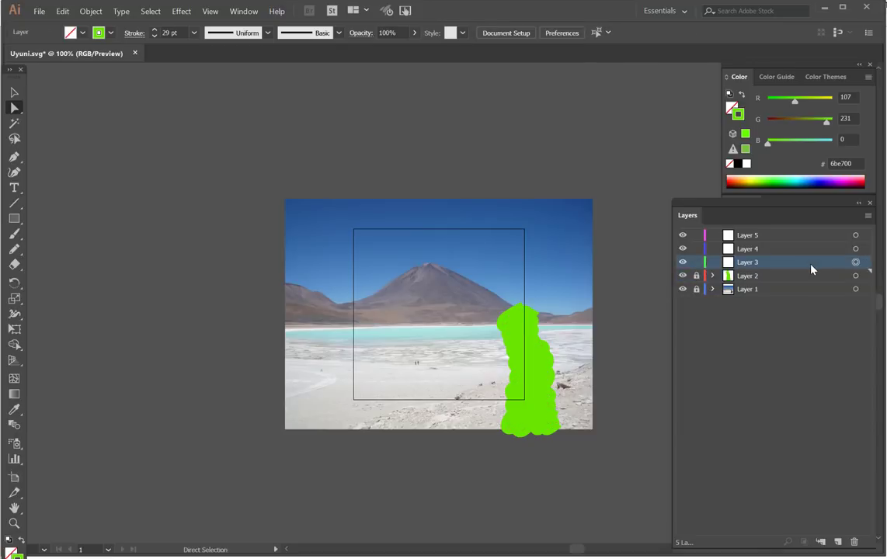
pyautogui.click(14, 249)
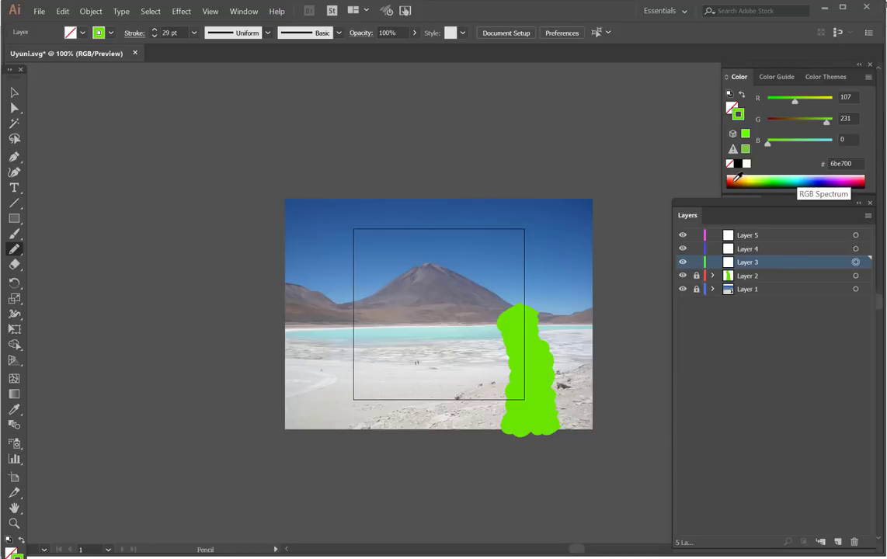
pyautogui.click(828, 185)
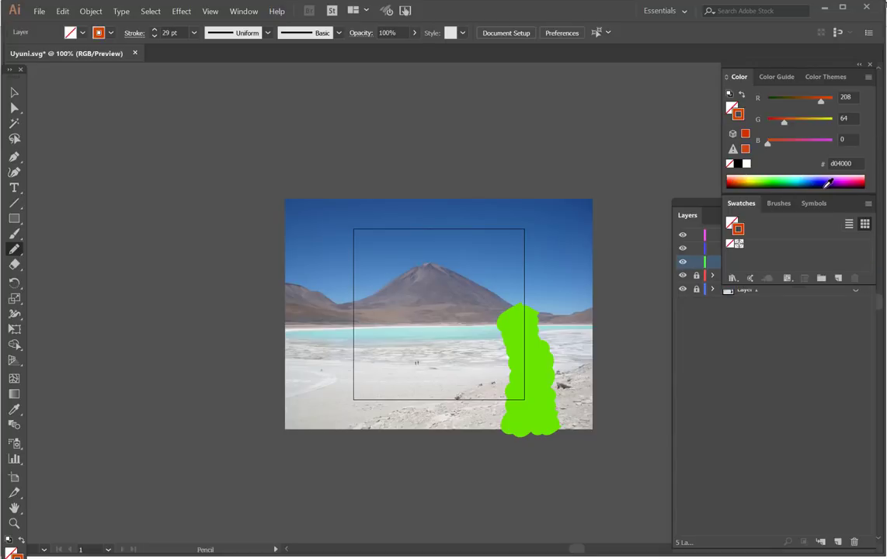
pyautogui.click(708, 206)
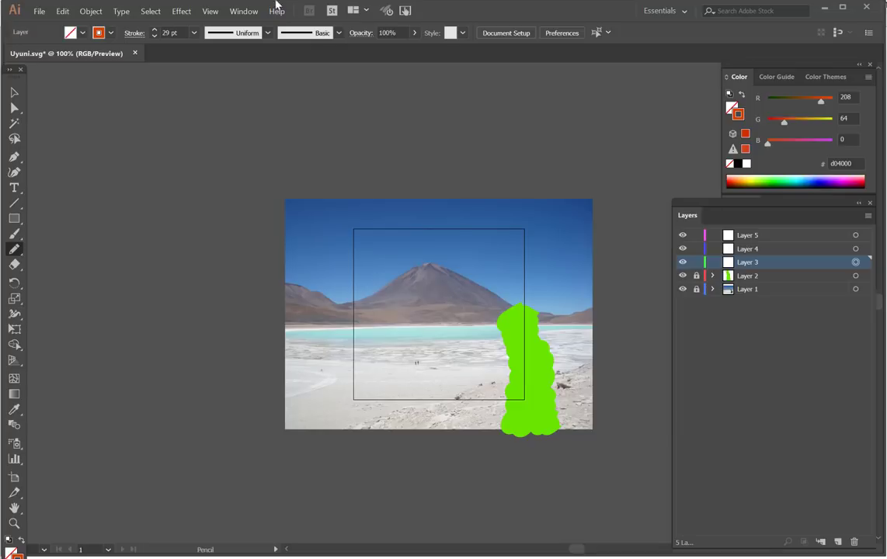
# Raise the stroke weight to 50 pt
pyautogui.click(155, 30)
pyautogui.click(155, 30)
pyautogui.click(155, 31)
pyautogui.click(154, 30)
pyautogui.click(155, 30)
pyautogui.click(154, 30)
pyautogui.click(155, 30)
# Draw a thick orange zigzag across the sky and mountain top on Layer 3
pyautogui.moveTo(306, 208)
pyautogui.mouseDown()
pyautogui.moveTo(292, 238)
pyautogui.moveTo(331, 196)
pyautogui.moveTo(286, 265)
pyautogui.moveTo(354, 199)
pyautogui.moveTo(294, 276)
pyautogui.moveTo(302, 280)
pyautogui.moveTo(367, 200)
pyautogui.moveTo(313, 282)
pyautogui.moveTo(328, 280)
pyautogui.moveTo(387, 198)
pyautogui.moveTo(334, 289)
pyautogui.moveTo(349, 285)
pyautogui.moveTo(397, 199)
pyautogui.moveTo(407, 198)
pyautogui.moveTo(349, 292)
pyautogui.moveTo(363, 298)
pyautogui.moveTo(397, 259)
pyautogui.moveTo(419, 198)
pyautogui.moveTo(430, 204)
pyautogui.moveTo(393, 281)
pyautogui.moveTo(411, 266)
pyautogui.moveTo(441, 196)
pyautogui.moveTo(437, 260)
pyautogui.moveTo(464, 199)
pyautogui.moveTo(457, 266)
pyautogui.moveTo(475, 246)
pyautogui.moveTo(482, 197)
pyautogui.moveTo(474, 279)
pyautogui.moveTo(487, 276)
pyautogui.moveTo(496, 209)
pyautogui.moveTo(506, 202)
pyautogui.moveTo(496, 293)
pyautogui.moveTo(512, 271)
pyautogui.moveTo(518, 207)
pyautogui.moveTo(526, 205)
pyautogui.moveTo(514, 289)
pyautogui.moveTo(532, 295)
pyautogui.moveTo(543, 221)
pyautogui.moveTo(537, 300)
pyautogui.moveTo(557, 259)
pyautogui.moveTo(566, 199)
pyautogui.moveTo(564, 273)
pyautogui.moveTo(577, 294)
pyautogui.moveTo(573, 204)
pyautogui.moveTo(581, 275)
pyautogui.moveTo(595, 292)
pyautogui.moveTo(589, 196)
pyautogui.mouseUp()
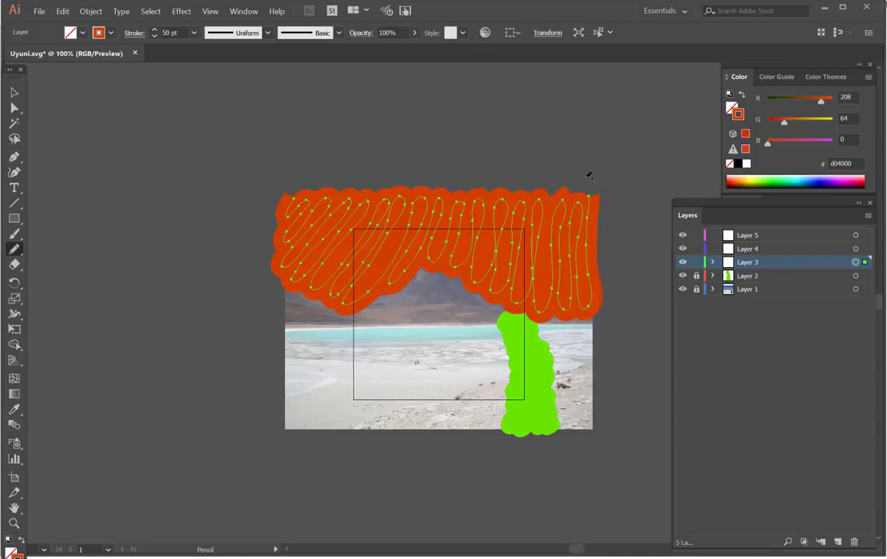
# Lock Layer 3, target Layer 4, and set the stroke to dark blue 2b00a2
pyautogui.click(696, 262)
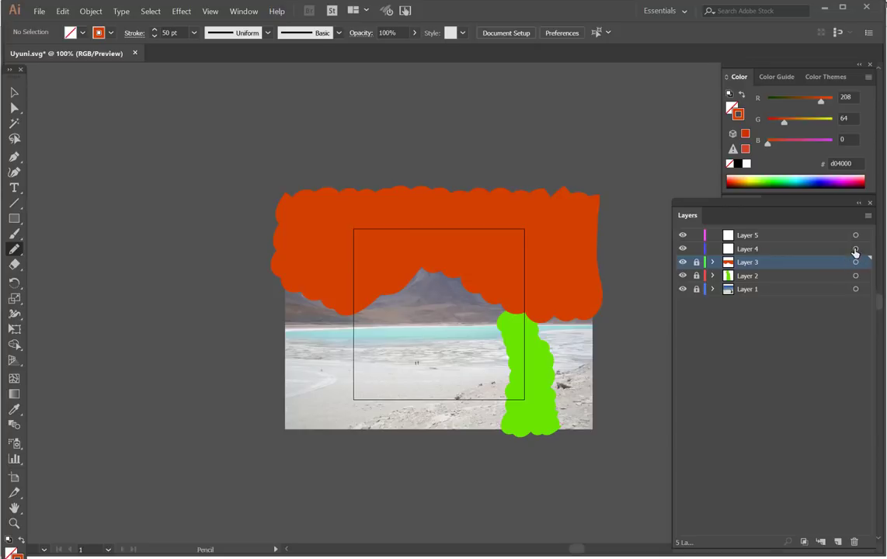
pyautogui.click(855, 249)
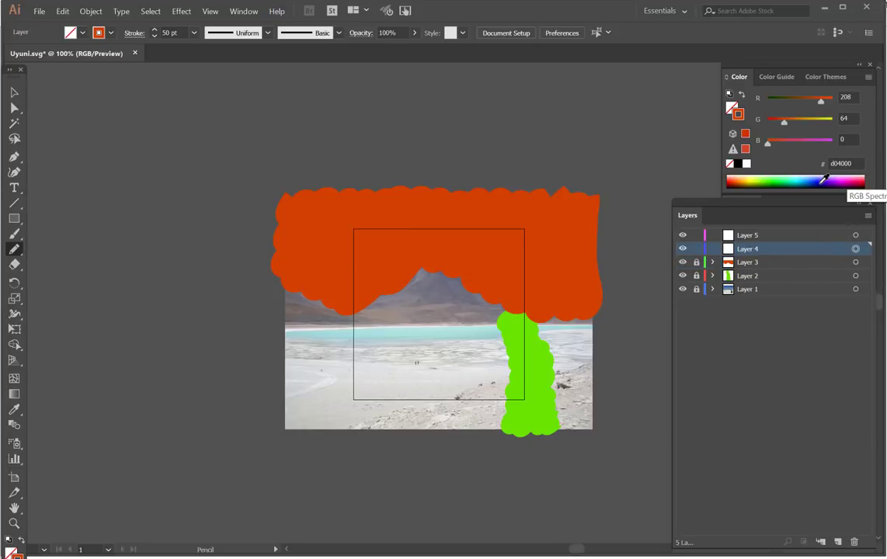
pyautogui.click(851, 176)
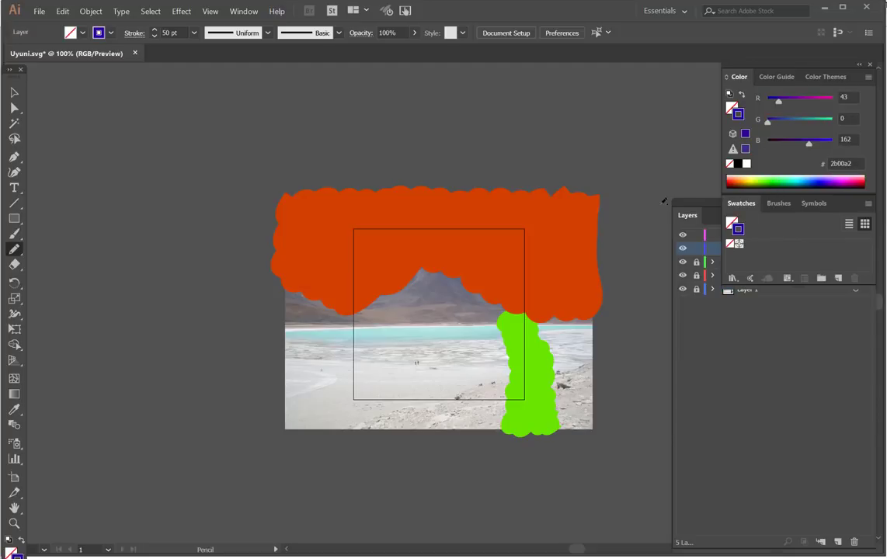
pyautogui.click(688, 214)
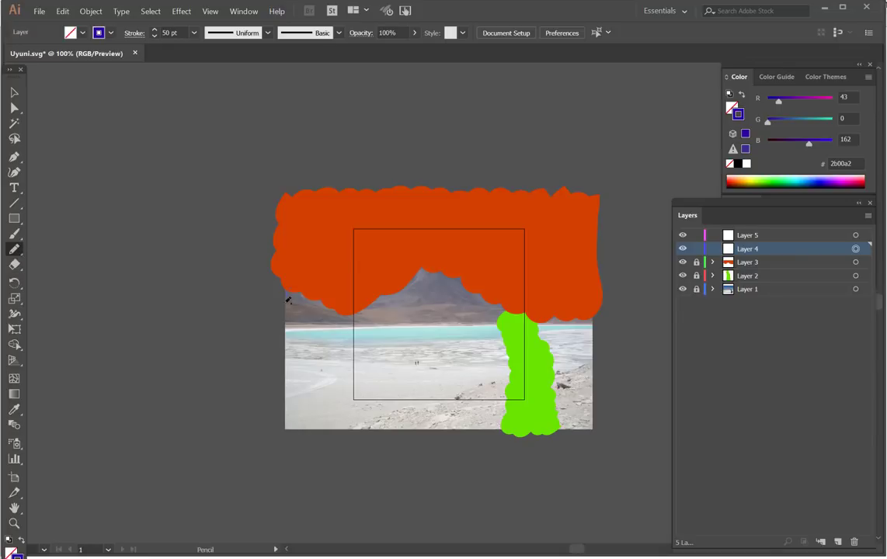
# Scribble the blue stroke from the photo's left edge across the lake to the right edge
pyautogui.moveTo(287, 330)
pyautogui.mouseDown()
pyautogui.moveTo(308, 290)
pyautogui.moveTo(304, 327)
pyautogui.moveTo(319, 297)
pyautogui.moveTo(318, 326)
pyautogui.moveTo(335, 300)
pyautogui.moveTo(336, 322)
pyautogui.moveTo(349, 310)
pyautogui.moveTo(352, 329)
pyautogui.moveTo(369, 303)
pyautogui.moveTo(366, 325)
pyautogui.moveTo(380, 318)
pyautogui.moveTo(389, 292)
pyautogui.mouseUp()
pyautogui.moveTo(395, 319)
pyautogui.mouseDown()
pyautogui.moveTo(397, 288)
pyautogui.moveTo(412, 319)
pyautogui.moveTo(413, 278)
pyautogui.moveTo(426, 271)
pyautogui.moveTo(425, 315)
pyautogui.moveTo(434, 314)
pyautogui.moveTo(437, 278)
pyautogui.moveTo(453, 276)
pyautogui.moveTo(442, 309)
pyautogui.moveTo(459, 317)
pyautogui.moveTo(469, 289)
pyautogui.mouseUp()
pyautogui.moveTo(541, 309)
pyautogui.mouseDown()
pyautogui.moveTo(546, 335)
pyautogui.moveTo(556, 315)
pyautogui.moveTo(556, 331)
pyautogui.moveTo(598, 306)
pyautogui.mouseUp()
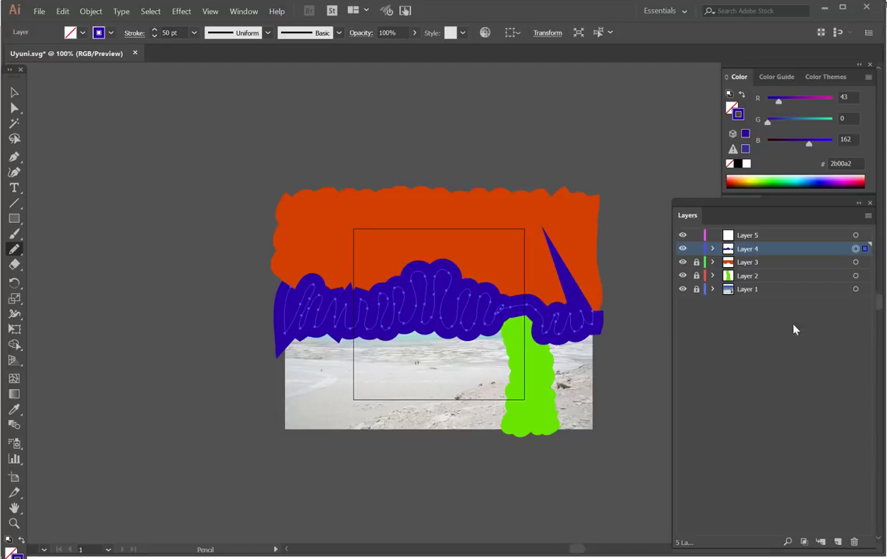
# Lock Layer 4, target Layer 5, and scribble a yellow-green ccff00 loop over the ground
pyautogui.click(696, 249)
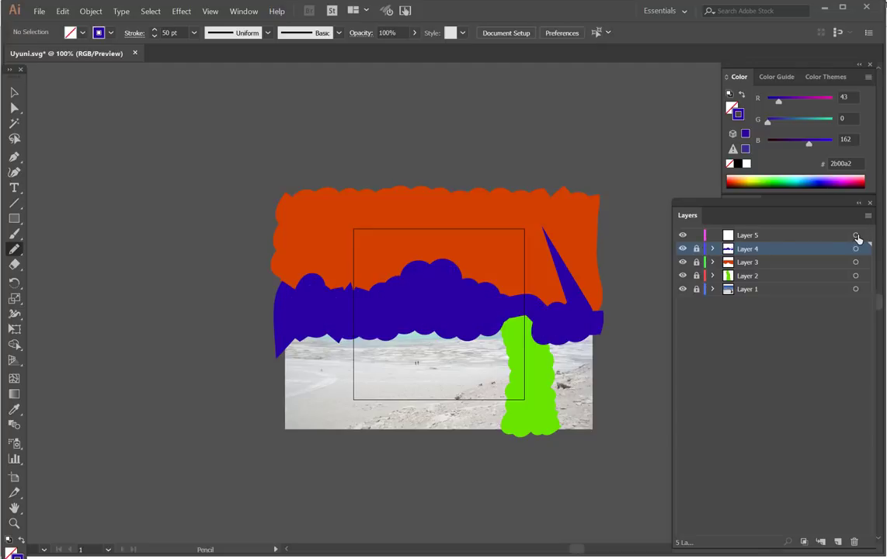
pyautogui.click(856, 236)
pyautogui.click(758, 236)
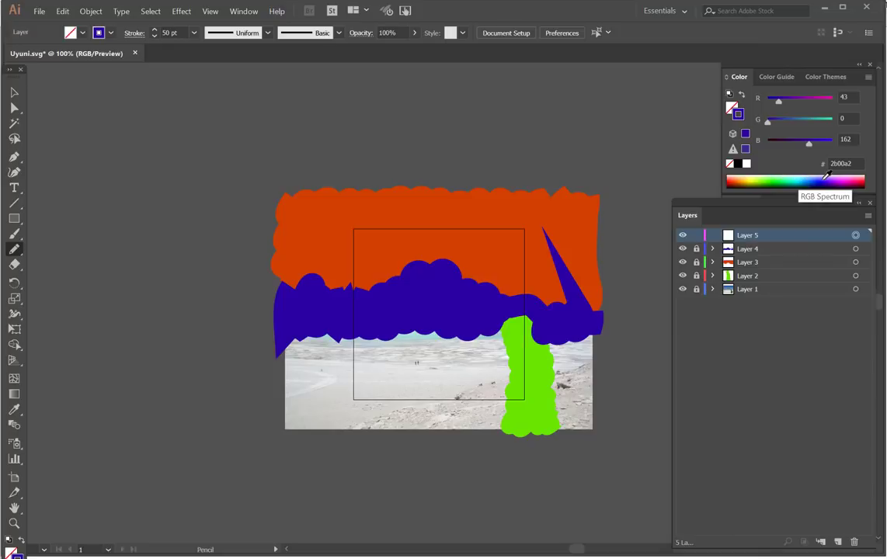
pyautogui.click(753, 175)
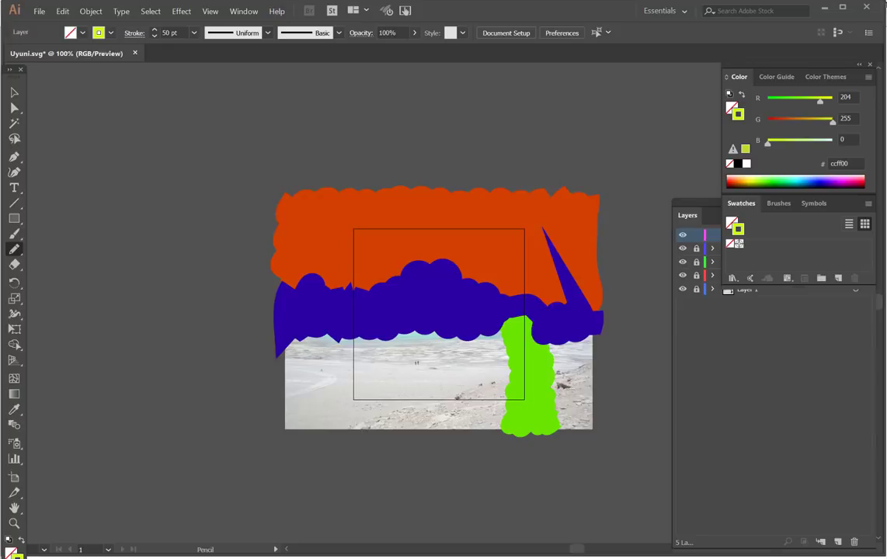
pyautogui.moveTo(290, 337)
pyautogui.mouseDown()
pyautogui.moveTo(287, 431)
pyautogui.moveTo(302, 332)
pyautogui.moveTo(301, 428)
pyautogui.moveTo(310, 427)
pyautogui.moveTo(318, 332)
pyautogui.moveTo(327, 367)
pyautogui.moveTo(321, 417)
pyautogui.moveTo(333, 429)
pyautogui.moveTo(343, 327)
pyautogui.moveTo(347, 428)
pyautogui.moveTo(376, 325)
pyautogui.moveTo(365, 429)
pyautogui.moveTo(380, 406)
pyautogui.moveTo(380, 354)
pyautogui.moveTo(396, 345)
pyautogui.moveTo(402, 437)
pyautogui.moveTo(415, 324)
pyautogui.moveTo(429, 374)
pyautogui.moveTo(423, 422)
pyautogui.moveTo(437, 404)
pyautogui.moveTo(433, 342)
pyautogui.moveTo(448, 339)
pyautogui.moveTo(447, 432)
pyautogui.moveTo(456, 337)
pyautogui.moveTo(465, 362)
pyautogui.moveTo(456, 412)
pyautogui.moveTo(471, 419)
pyautogui.moveTo(485, 327)
pyautogui.moveTo(485, 429)
pyautogui.moveTo(496, 337)
pyautogui.moveTo(503, 362)
pyautogui.moveTo(496, 423)
pyautogui.moveTo(512, 444)
pyautogui.moveTo(551, 442)
pyautogui.moveTo(564, 414)
pyautogui.moveTo(551, 341)
pyautogui.moveTo(569, 343)
pyautogui.moveTo(570, 426)
pyautogui.moveTo(579, 420)
pyautogui.moveTo(571, 357)
pyautogui.moveTo(581, 327)
pyautogui.moveTo(596, 404)
pyautogui.mouseUp()
pyautogui.moveTo(592, 327); pyautogui.dragTo(605, 433)
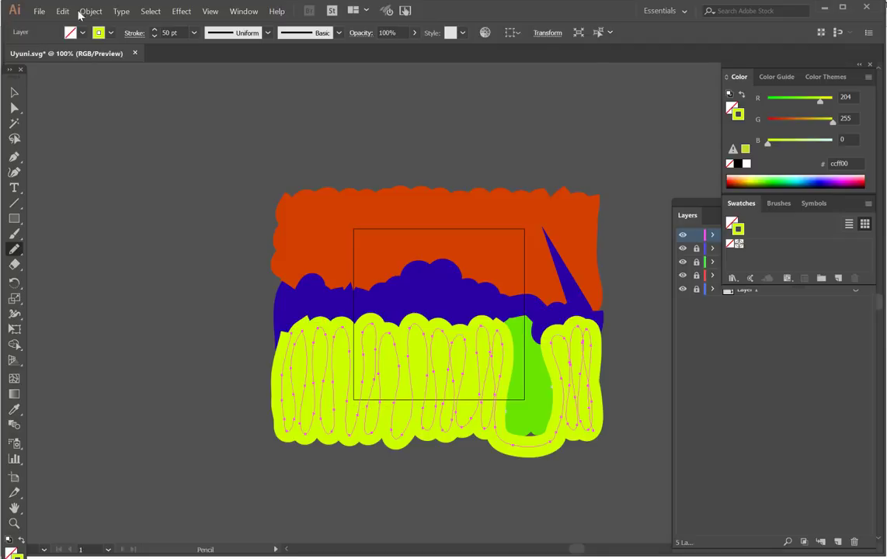
# Drag the yellow scribble's bottom anchor with Direct Selection, then bring back the Layers list
pyautogui.click(20, 110)
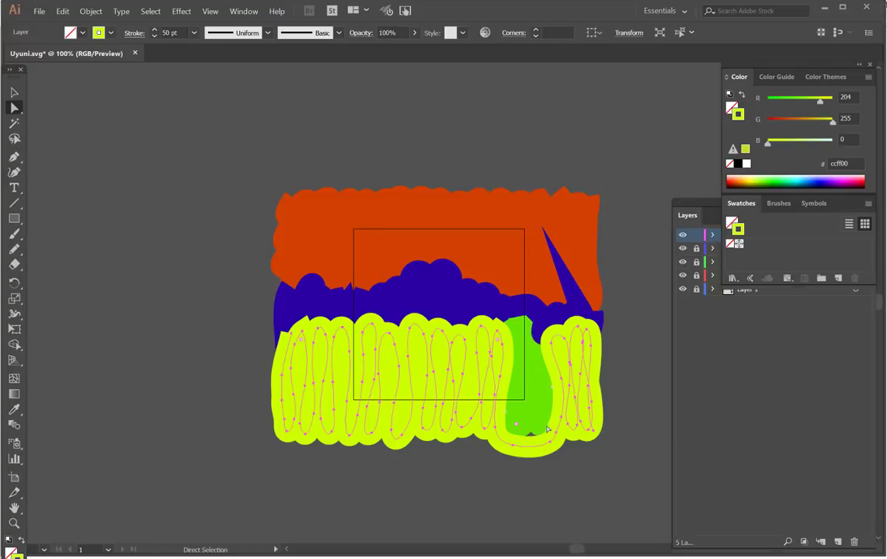
pyautogui.moveTo(547, 428)
pyautogui.mouseDown()
pyautogui.moveTo(555, 439)
pyautogui.moveTo(543, 442)
pyautogui.mouseUp()
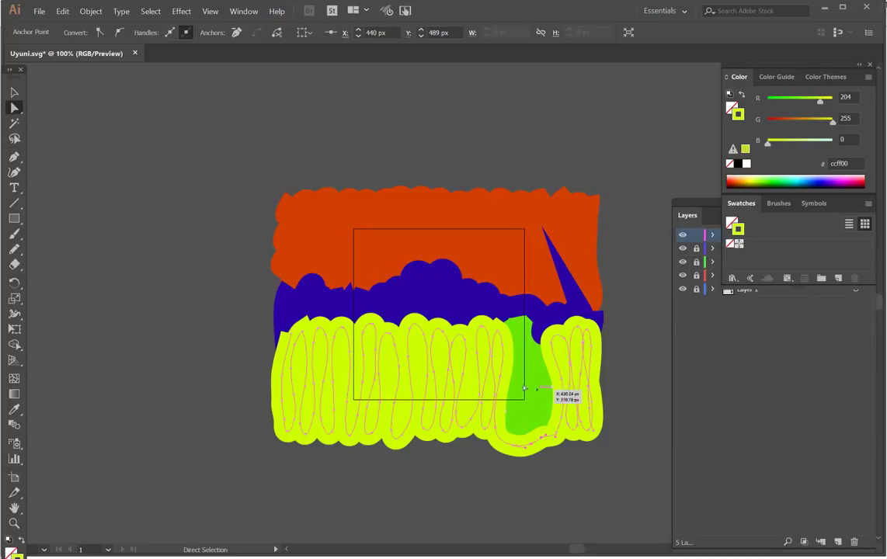
pyautogui.click(711, 200)
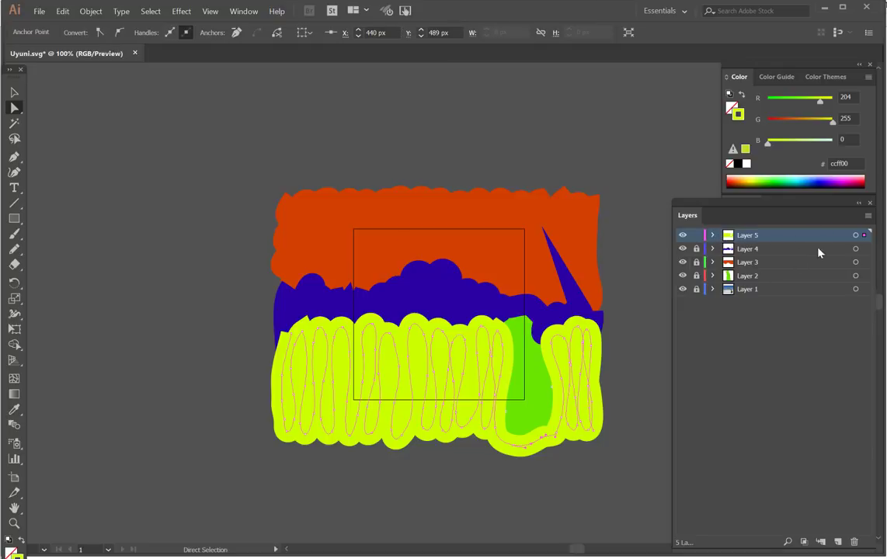
# Set Layer 5's yellow and Layer 4's blue scribbles to 0% opacity, unlocking Layer 4
pyautogui.click(856, 235)
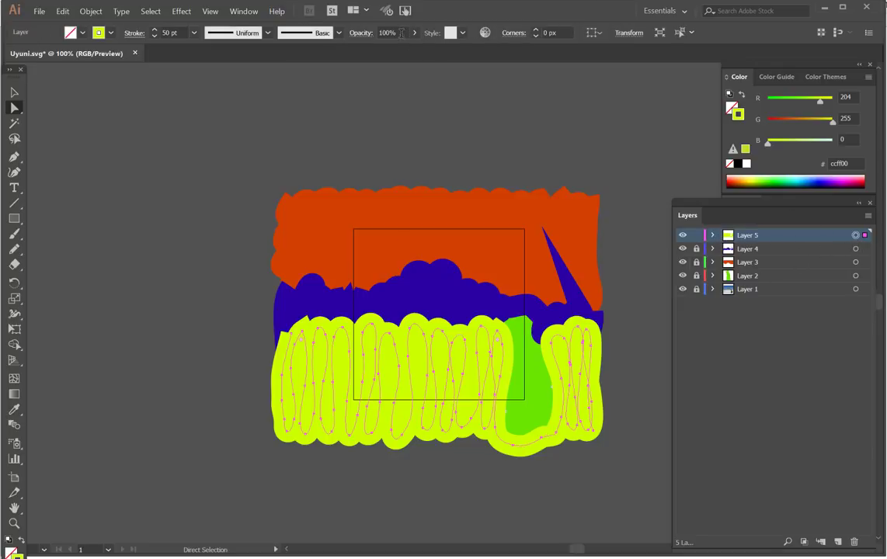
pyautogui.write('0')
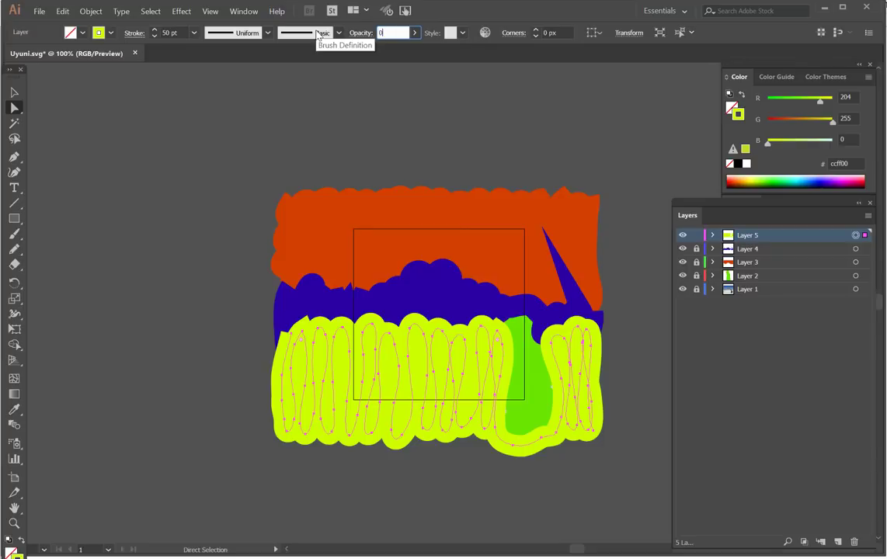
pyautogui.press('Return')
pyautogui.click(696, 248)
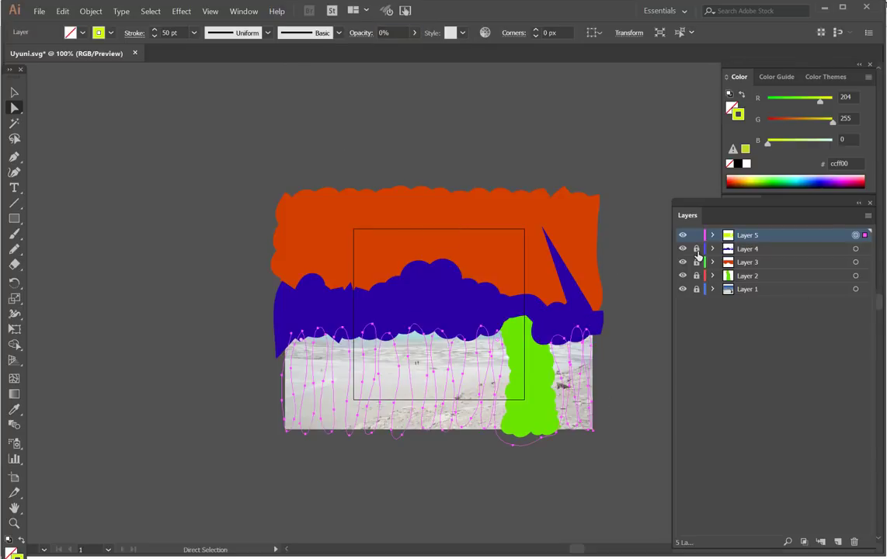
pyautogui.click(856, 250)
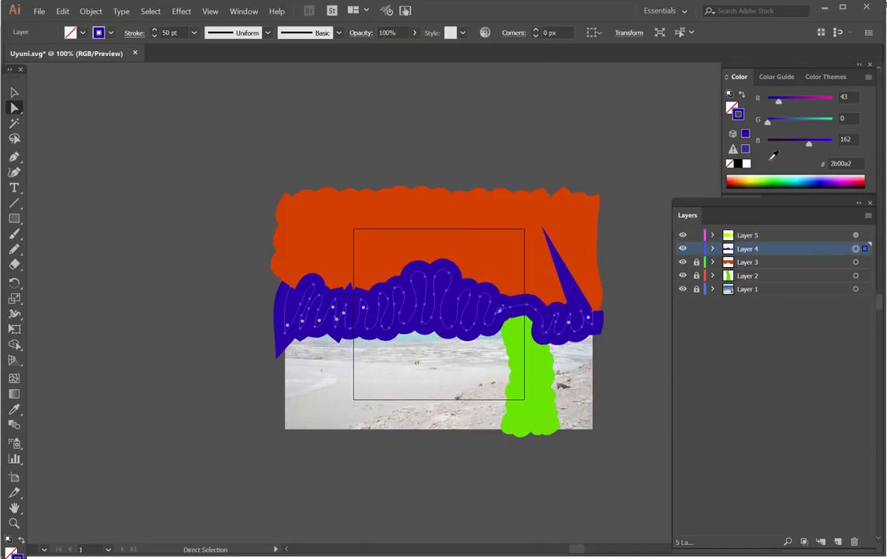
pyautogui.click(405, 32)
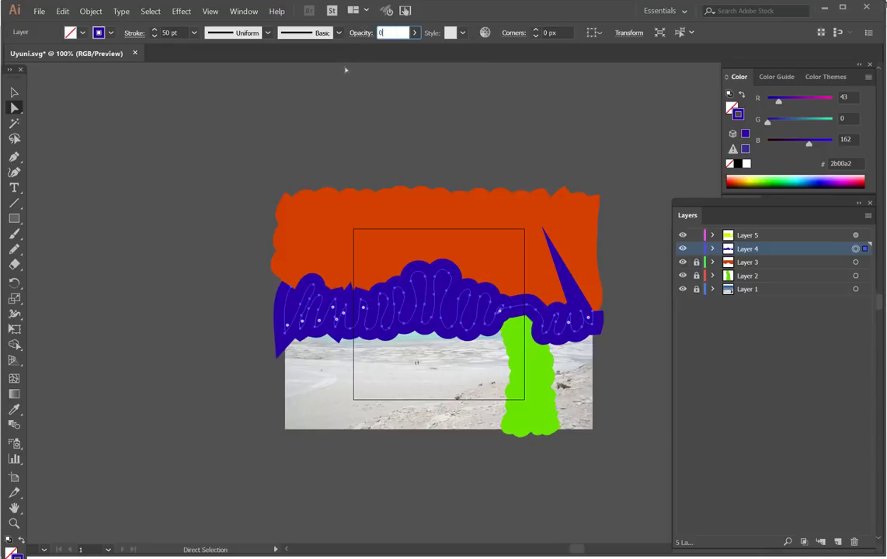
pyautogui.write('0')
pyautogui.press('Return')
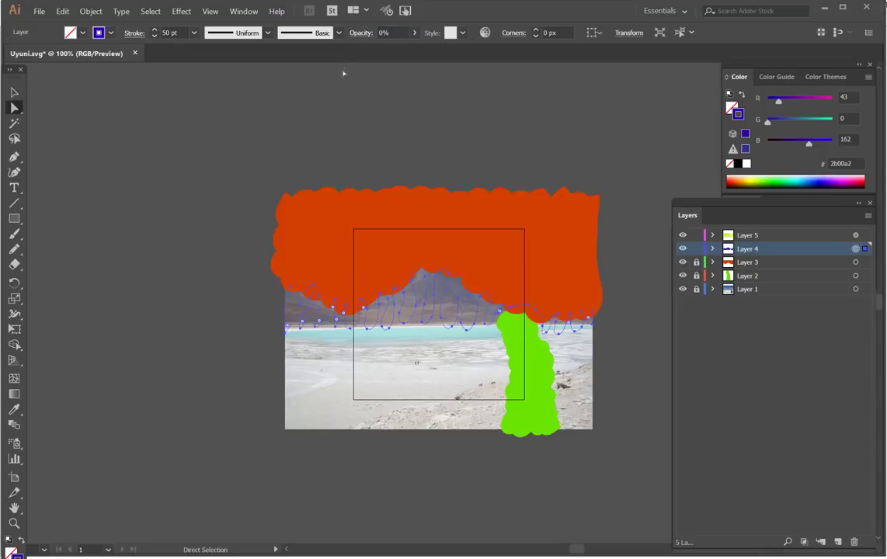
# Unlock Layers 3 and 2 and set their orange and green scribbles to 0% opacity
pyautogui.click(697, 262)
pyautogui.click(855, 264)
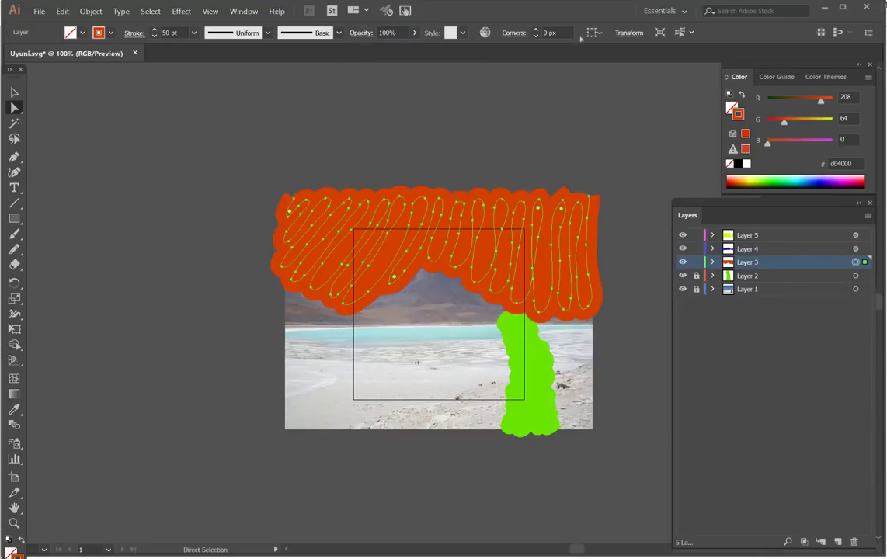
pyautogui.click(401, 33)
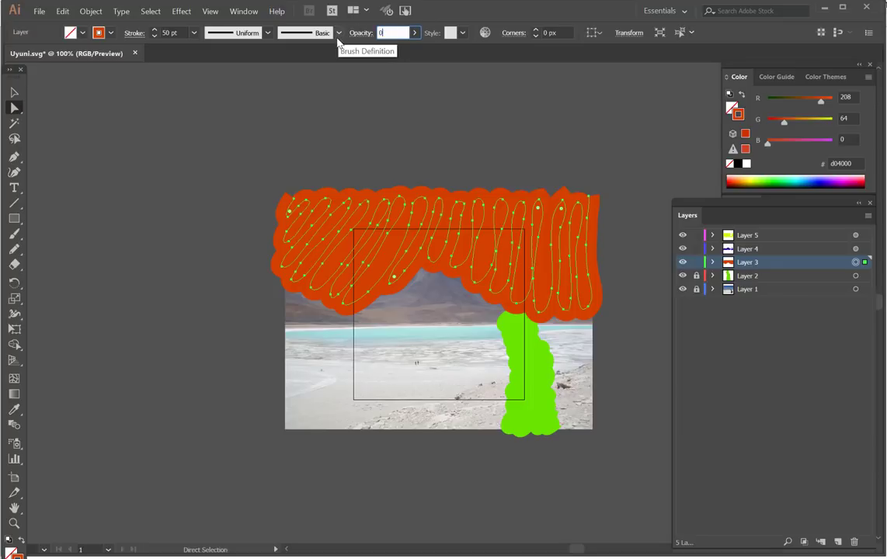
pyautogui.write('0')
pyautogui.press('Return')
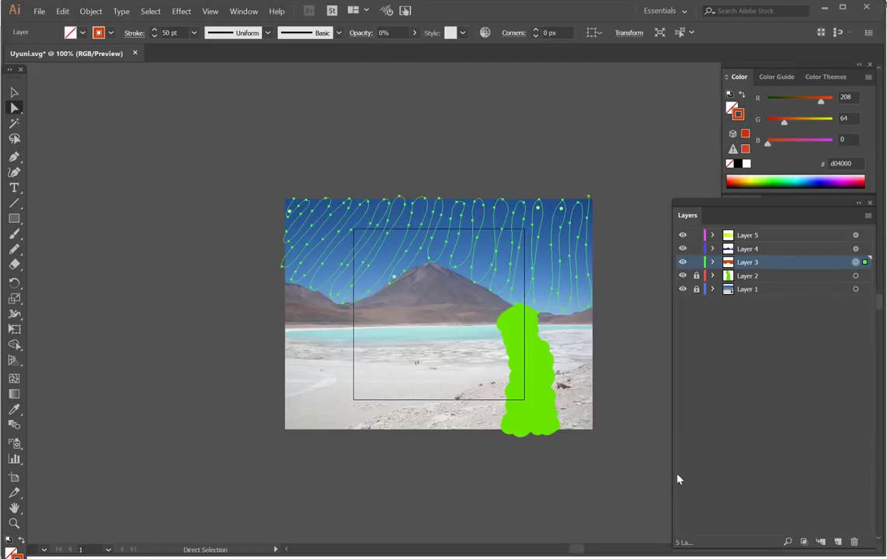
pyautogui.click(695, 276)
pyautogui.click(856, 276)
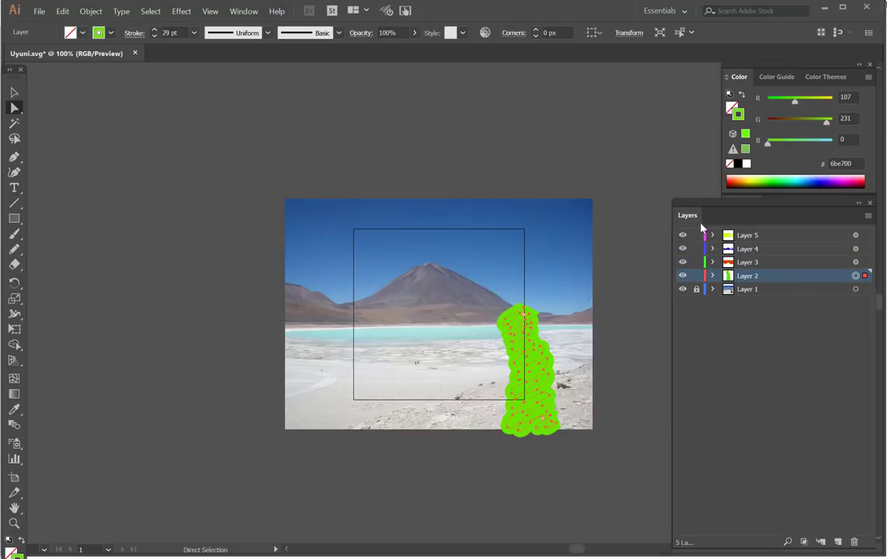
pyautogui.click(402, 31)
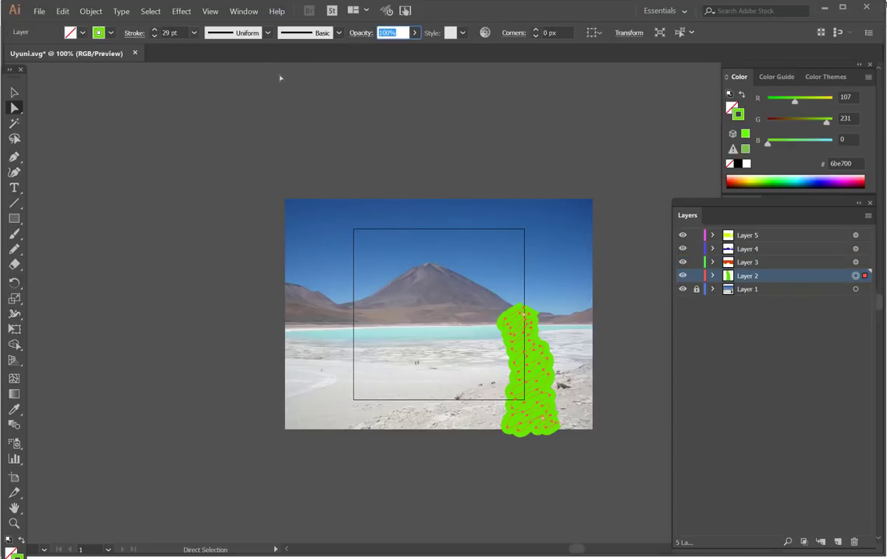
pyautogui.write('0')
pyautogui.press('Return')
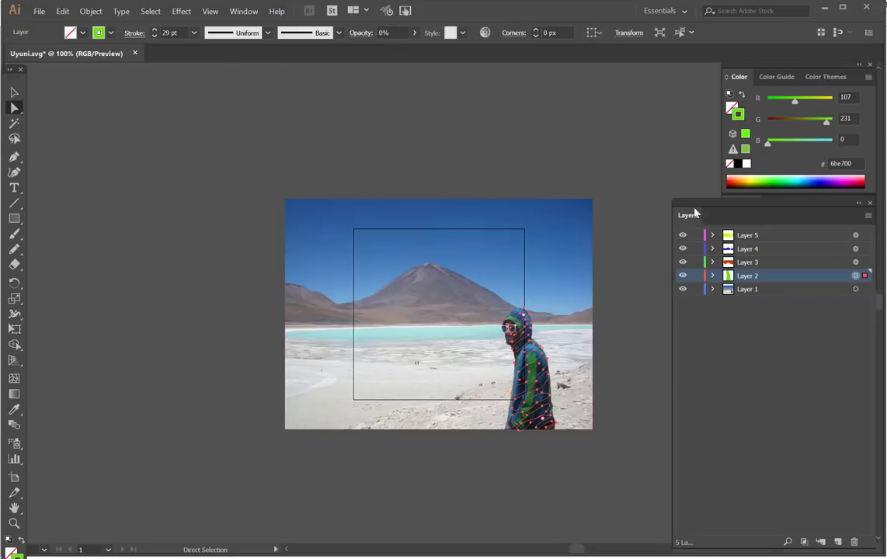
# Save the artwork as UyuniAI.svg, accepting the default SVG Options
pyautogui.click(38, 11)
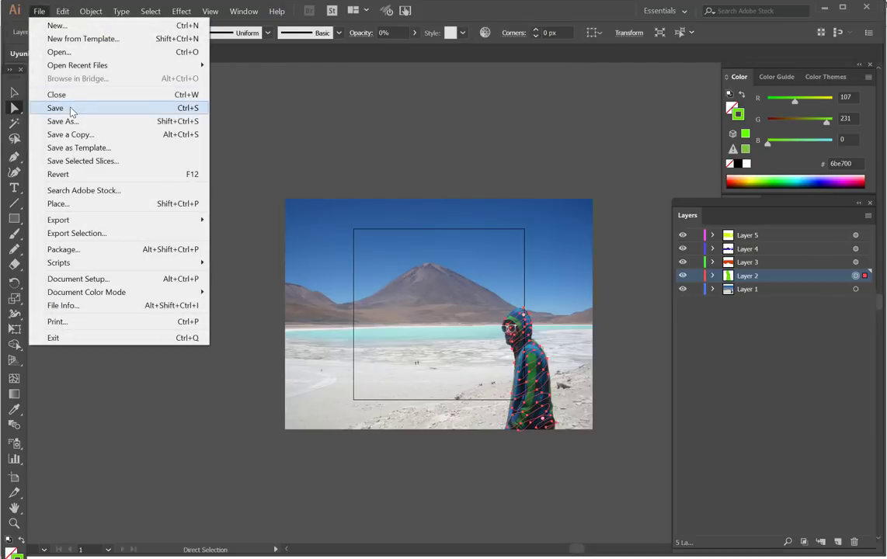
pyautogui.click(64, 121)
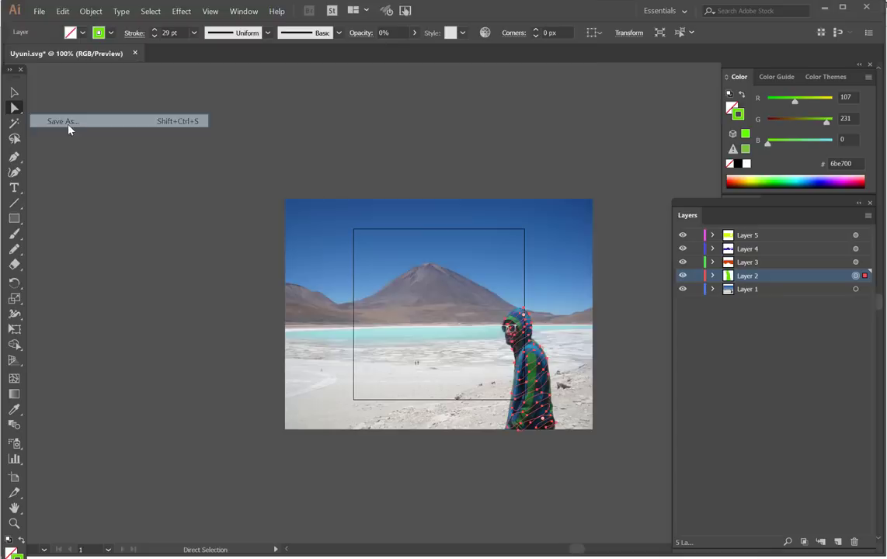
pyautogui.click(113, 239)
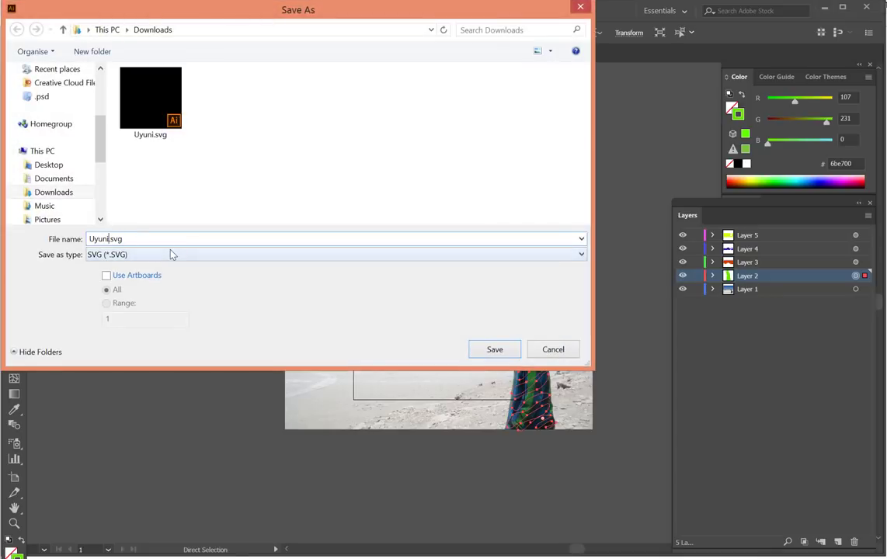
pyautogui.write('AI')
pyautogui.click(502, 352)
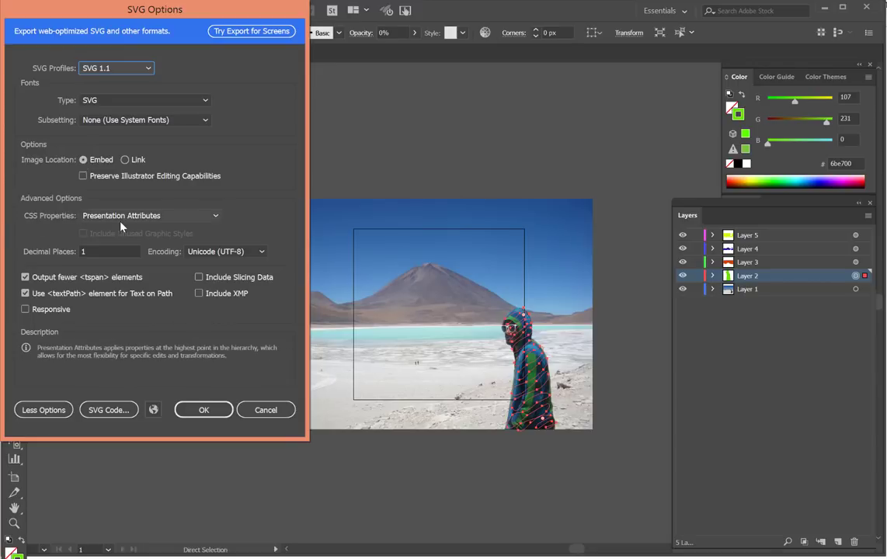
pyautogui.click(202, 412)
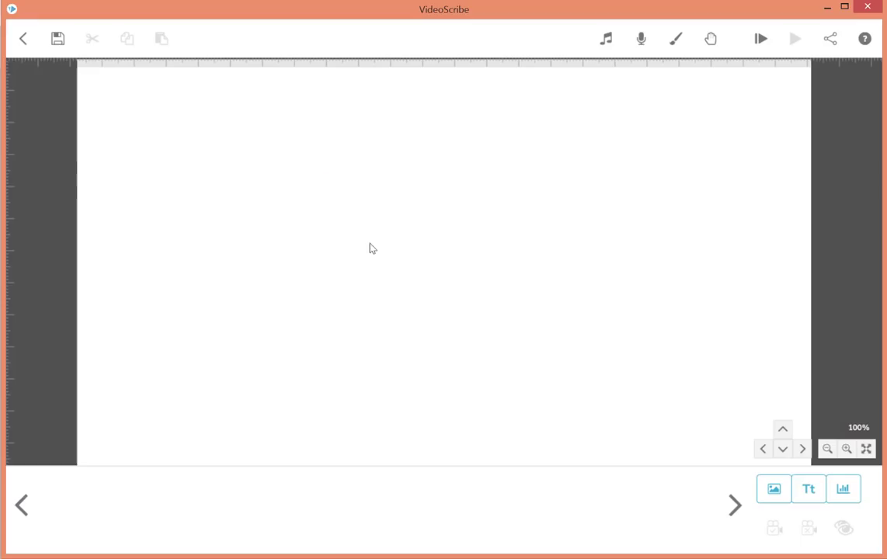
# Import UyuniAI.svg from the computer into the VideoScribe scene as the first element
pyautogui.click(774, 489)
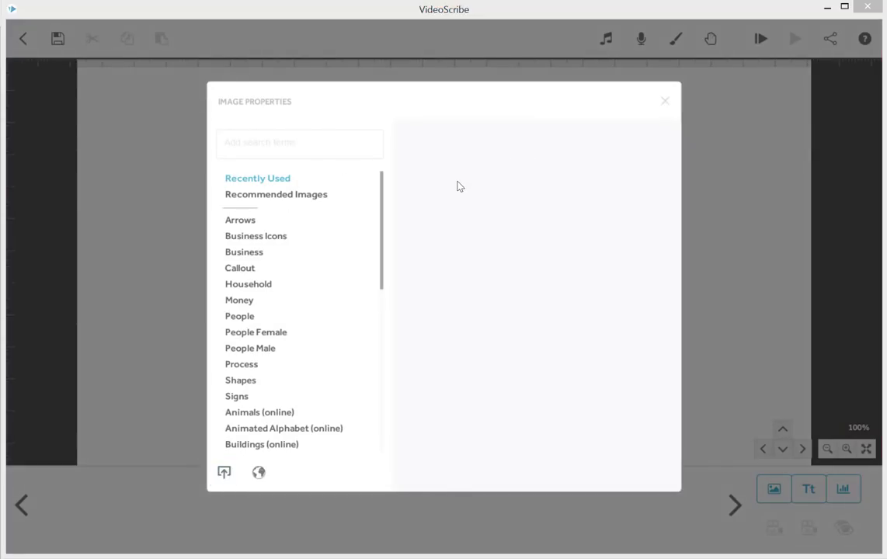
pyautogui.click(224, 473)
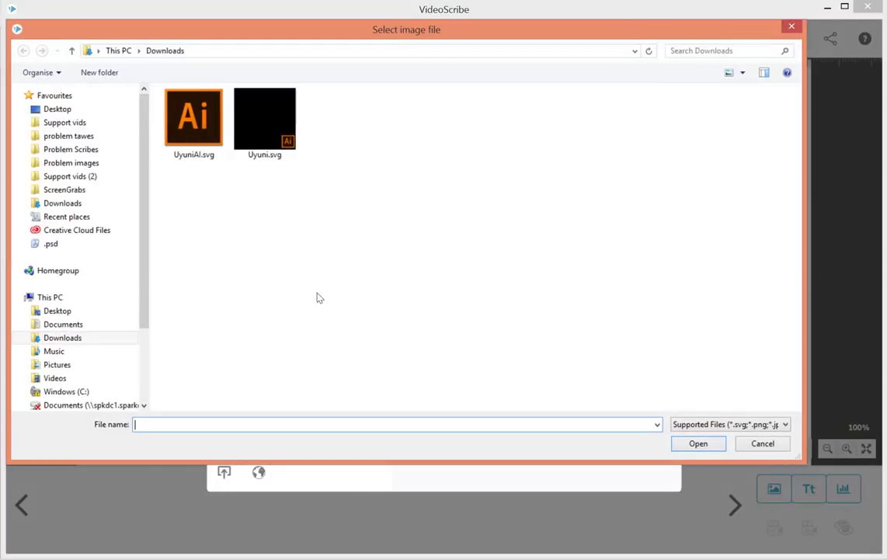
pyautogui.click(194, 118)
pyautogui.click(698, 444)
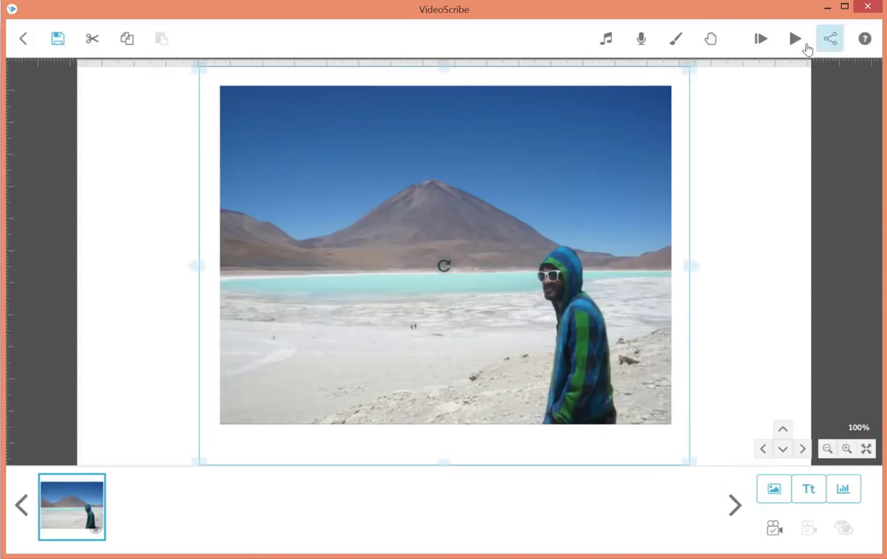
# Play the scene from the imported UyuniAI.svg image to watch the hand-drawn reveal
pyautogui.click(796, 40)
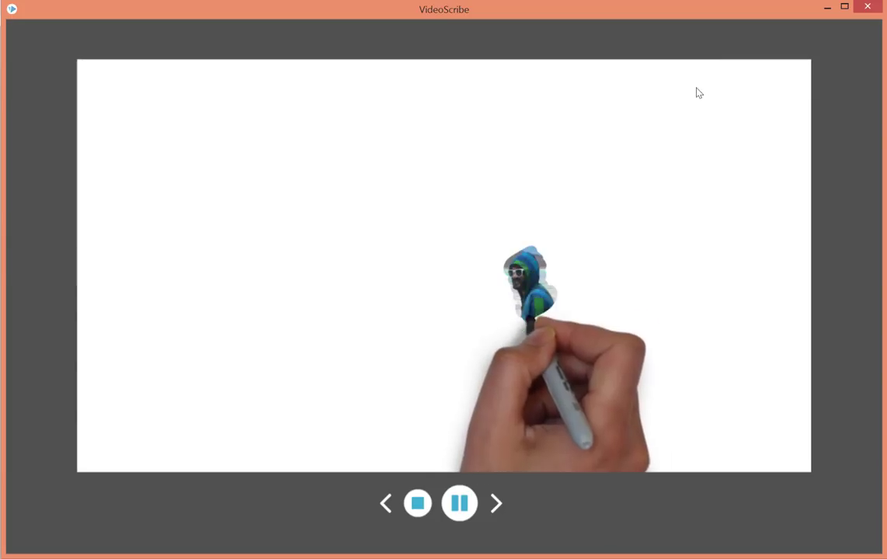